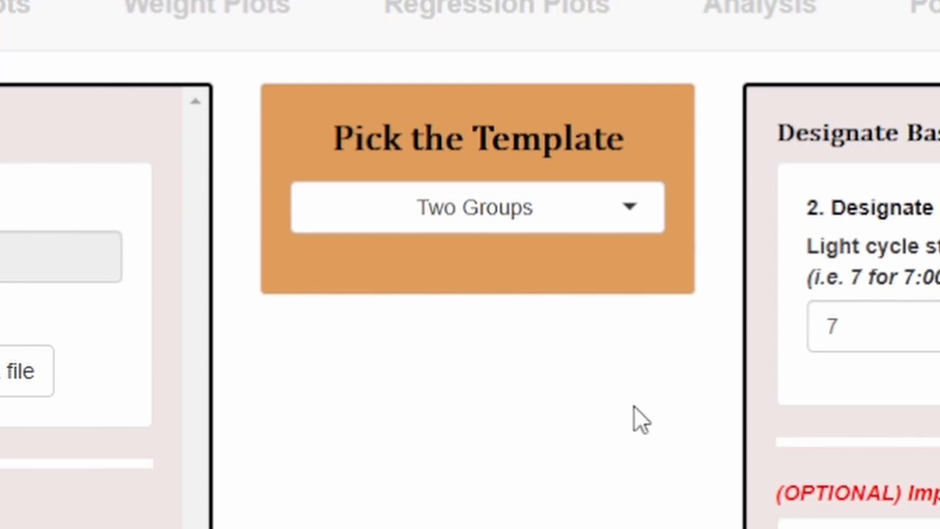
# Pick the Two Groups template and import the indirect calorimeter data CSV files
pyautogui.click(590, 219)
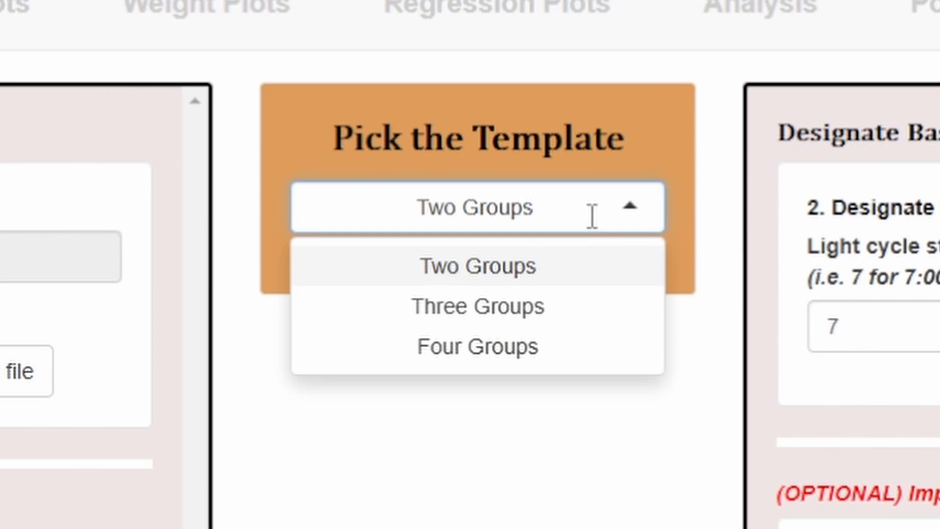
pyautogui.click(568, 264)
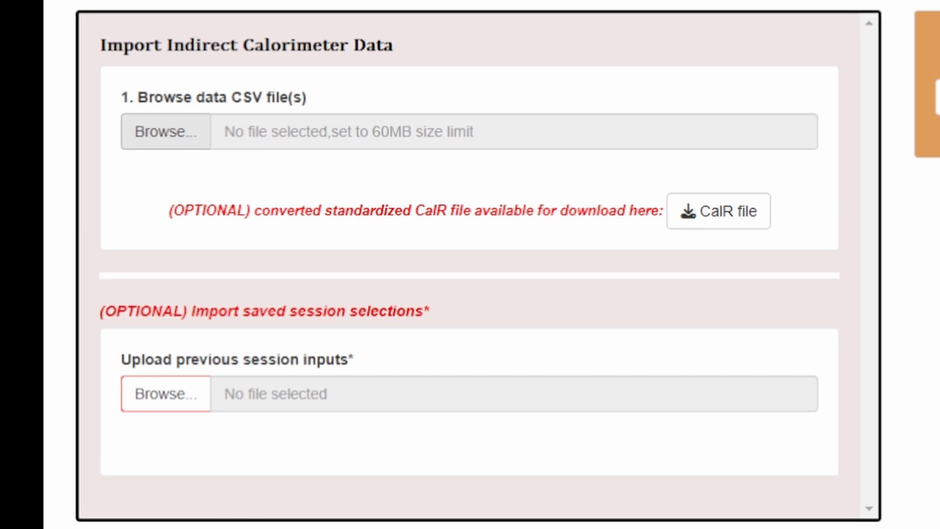
pyautogui.click(890, 372)
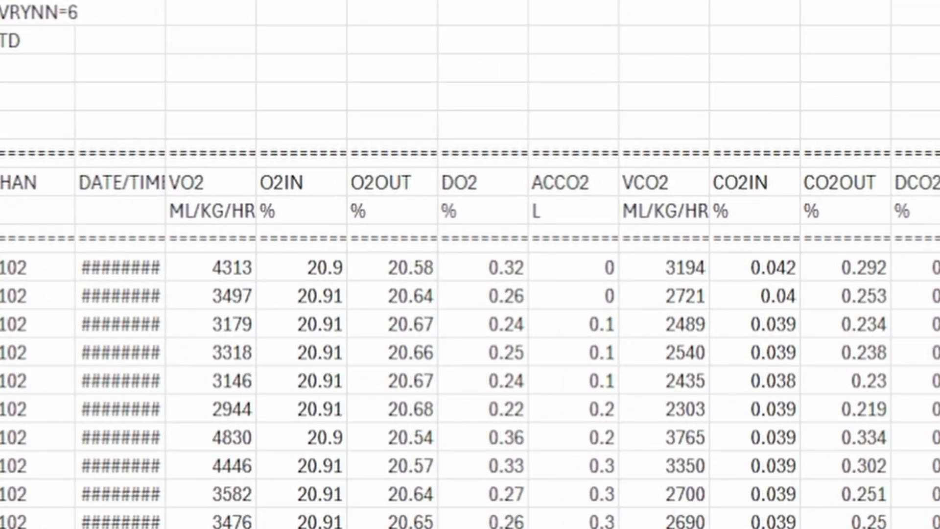
# In the raw calorimeter data spreadsheet, select the VO2 and VCO2 column headers together with their ML/KG/HR units
pyautogui.moveTo(215, 186); pyautogui.dragTo(216, 213)
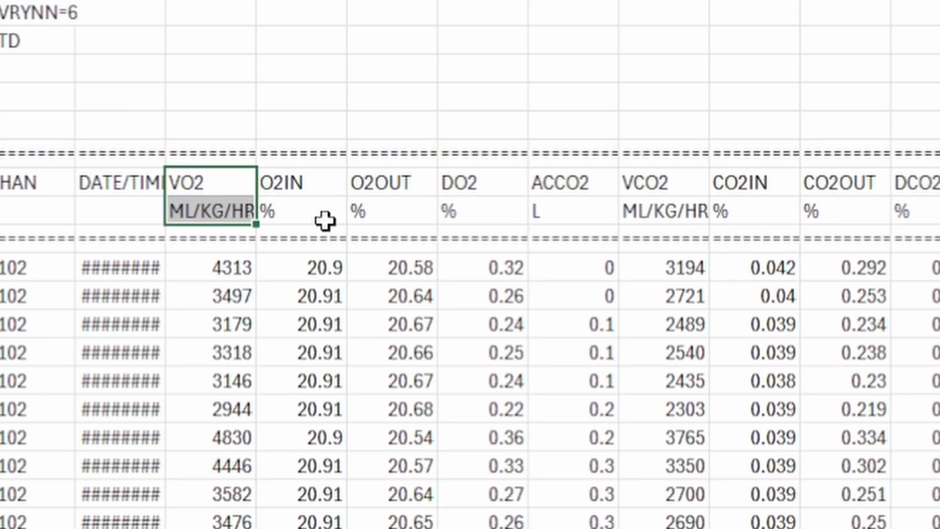
pyautogui.keyDown('ctrl'); pyautogui.moveTo(670, 186); pyautogui.dragTo(667, 209); pyautogui.keyUp('ctrl')
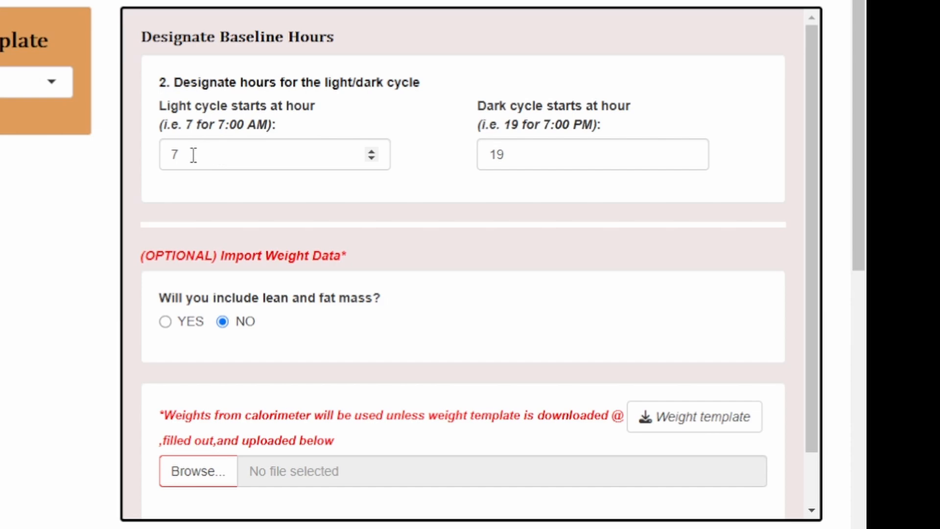
# Set the light cycle to start at hour 6 and the dark cycle at hour 18, and download the weight template
pyautogui.doubleClick(173, 155)
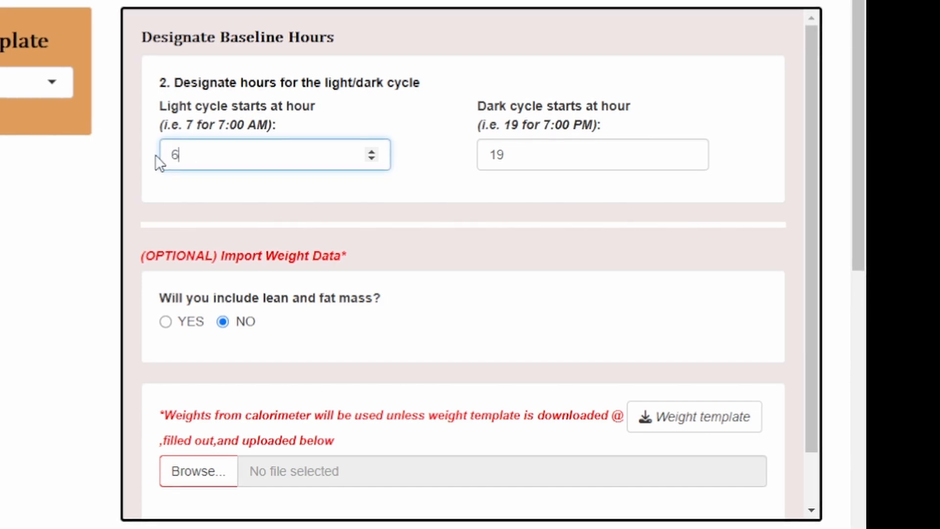
pyautogui.press('Tab')
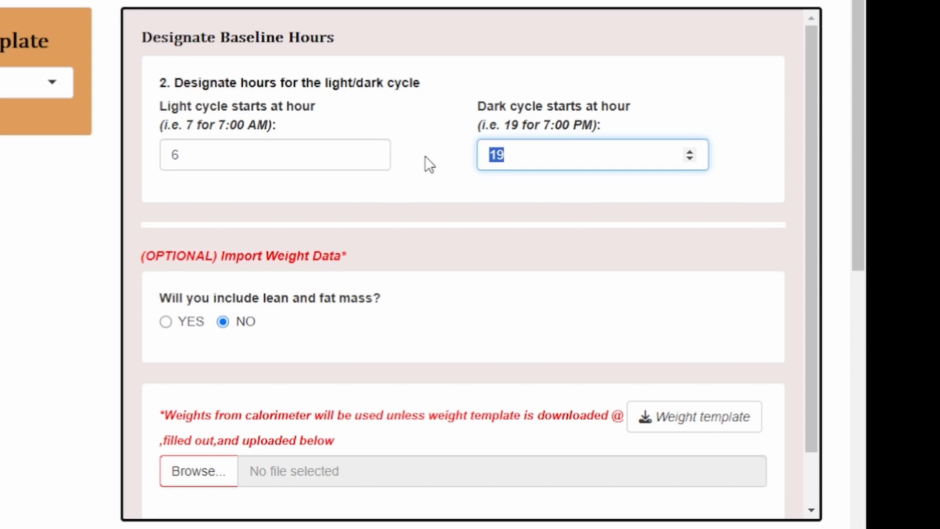
pyautogui.write('18')
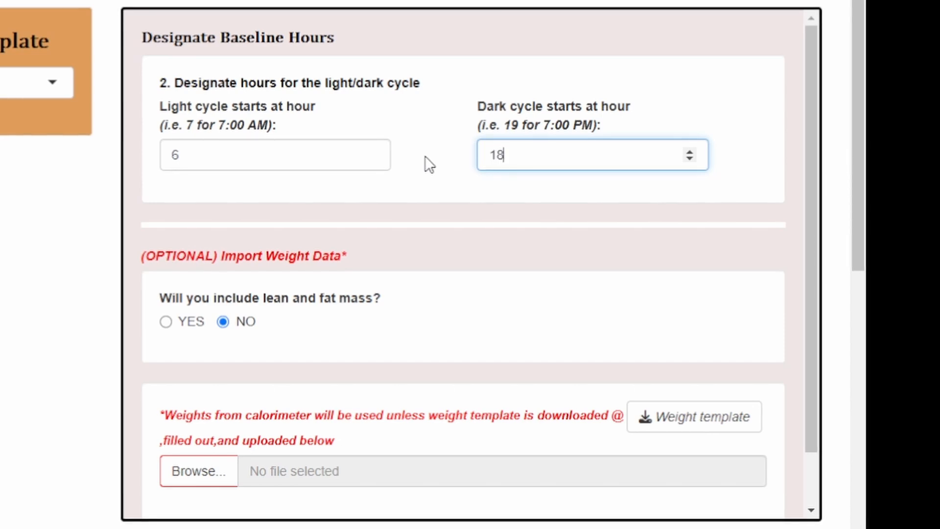
pyautogui.press('Tab')
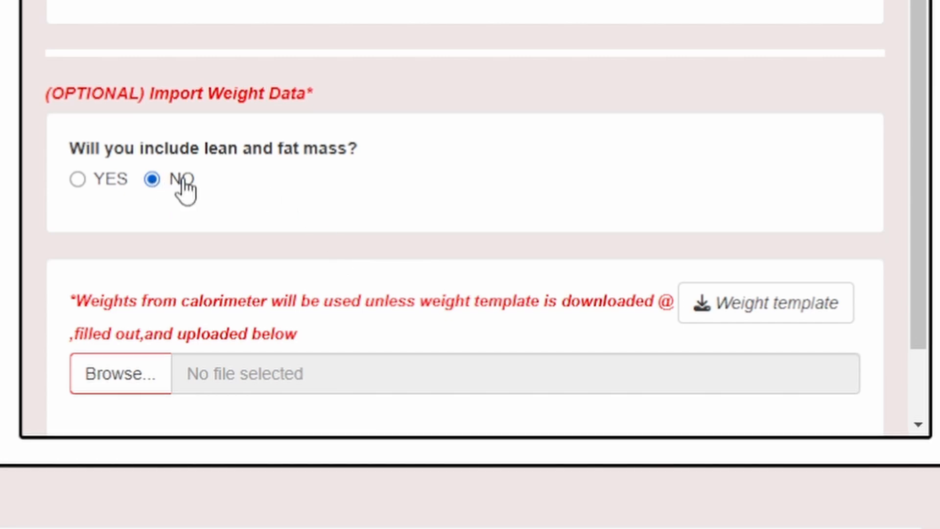
pyautogui.click(704, 317)
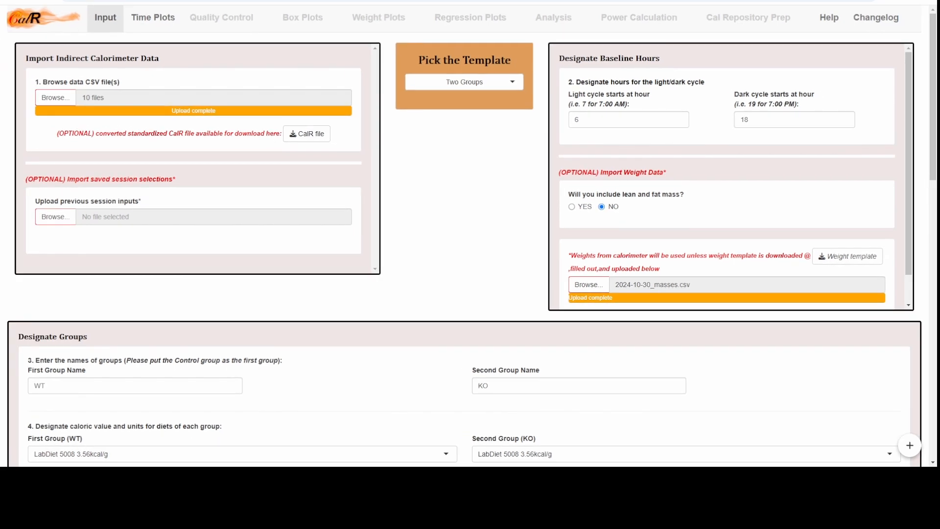
# Enter WT as the first group's name and KO as the second group's name
pyautogui.scroll(-5, 455, 417)
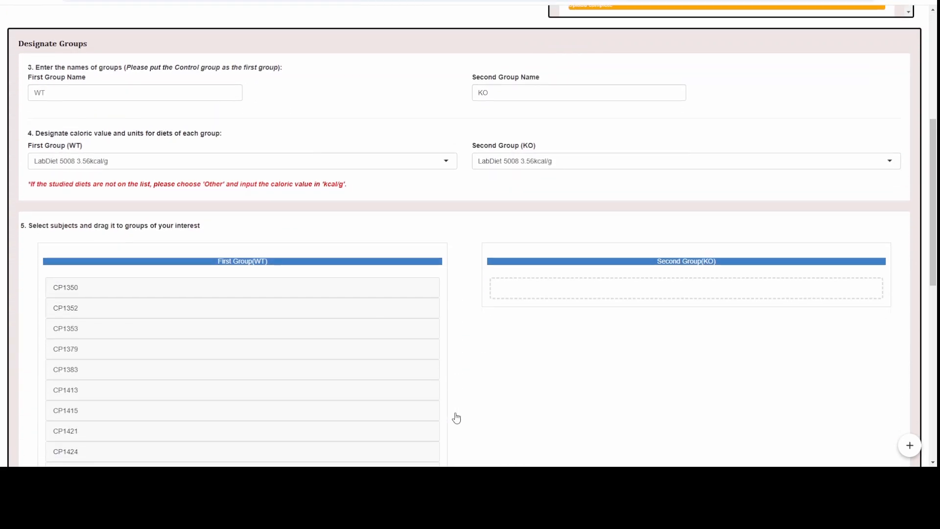
pyautogui.moveTo(93, 93); pyautogui.dragTo(30, 93)
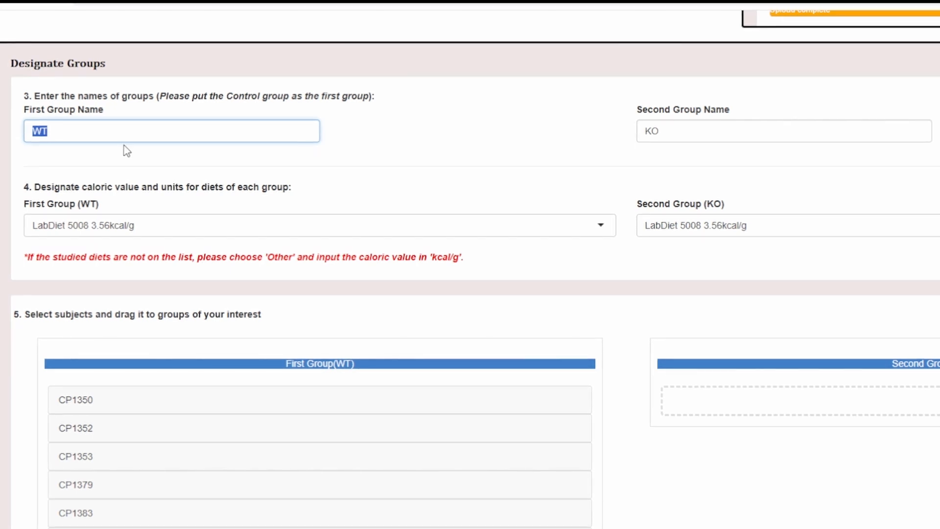
pyautogui.write('WT')
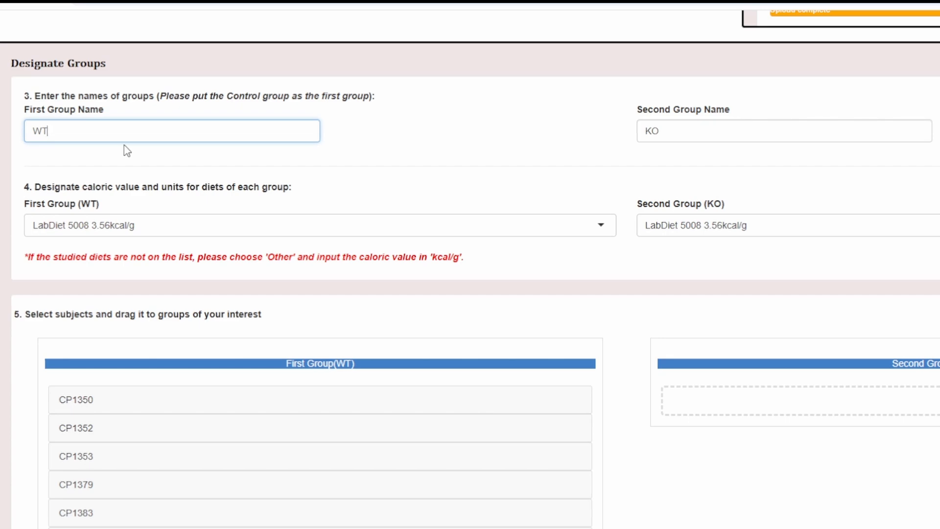
pyautogui.moveTo(662, 131); pyautogui.dragTo(590, 134)
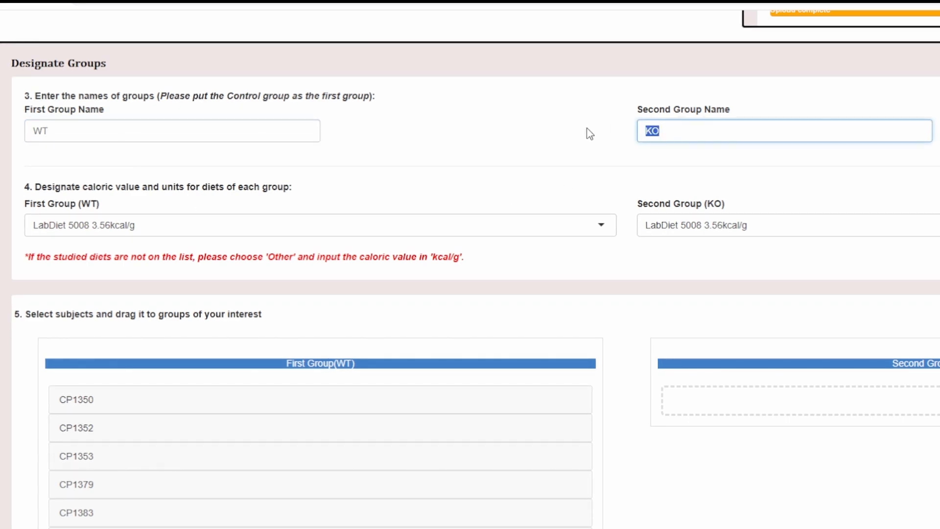
pyautogui.write('KO')
pyautogui.click(591, 134)
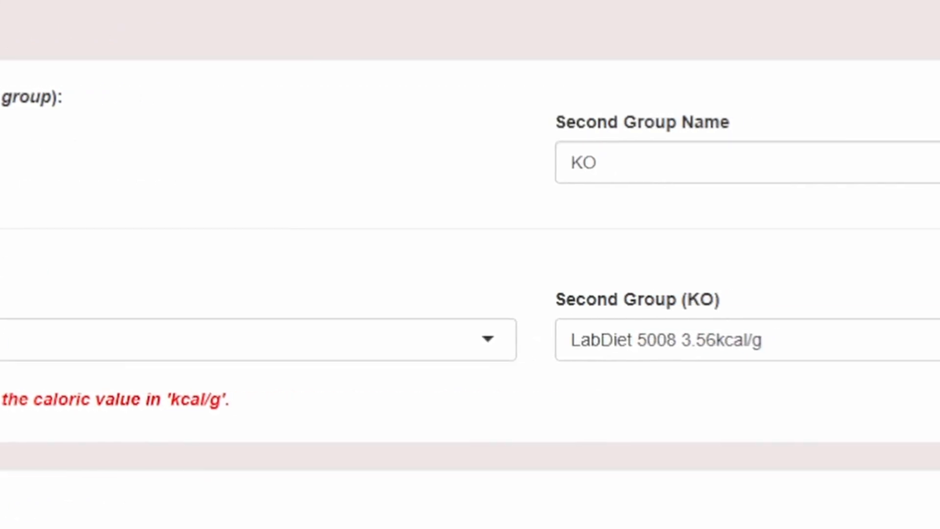
# Set the KO group's diet to Other, naming it LabDiet 5058 with a caloric value of 3.56 kcal/g
pyautogui.click(237, 349)
pyautogui.scroll(-4, 231, 419)
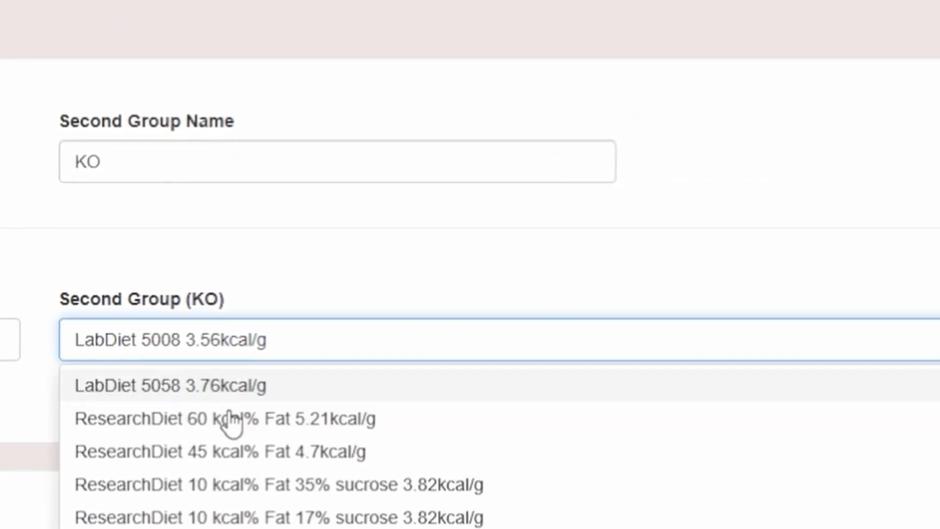
pyautogui.click(146, 528)
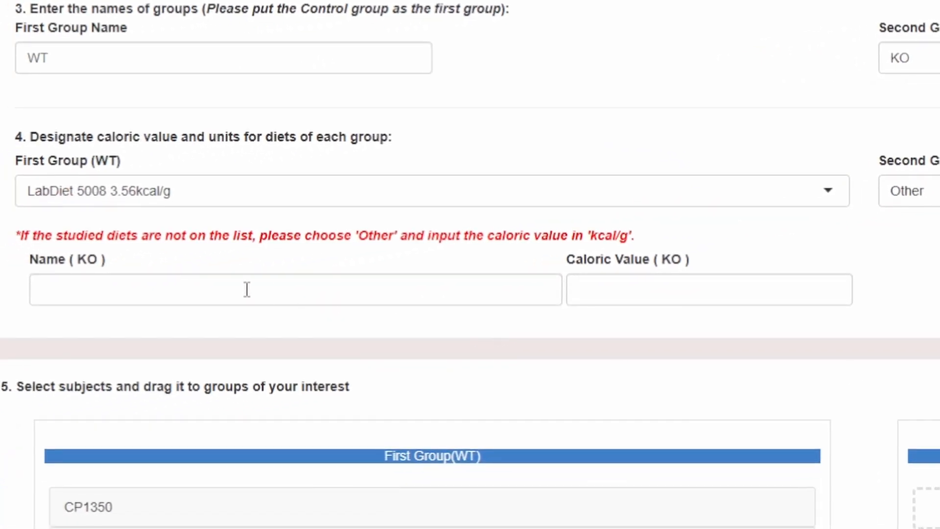
pyautogui.click(240, 290)
pyautogui.write('LabDiet')
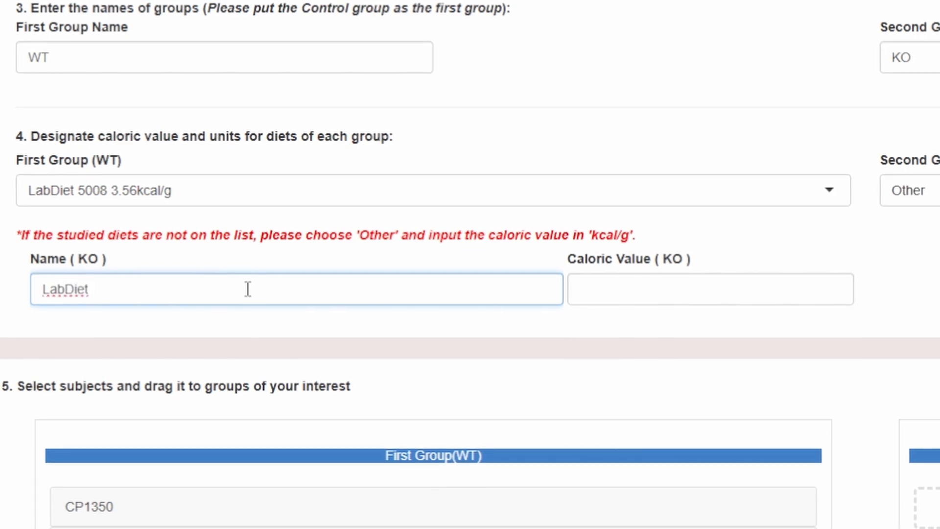
pyautogui.write(' 5058')
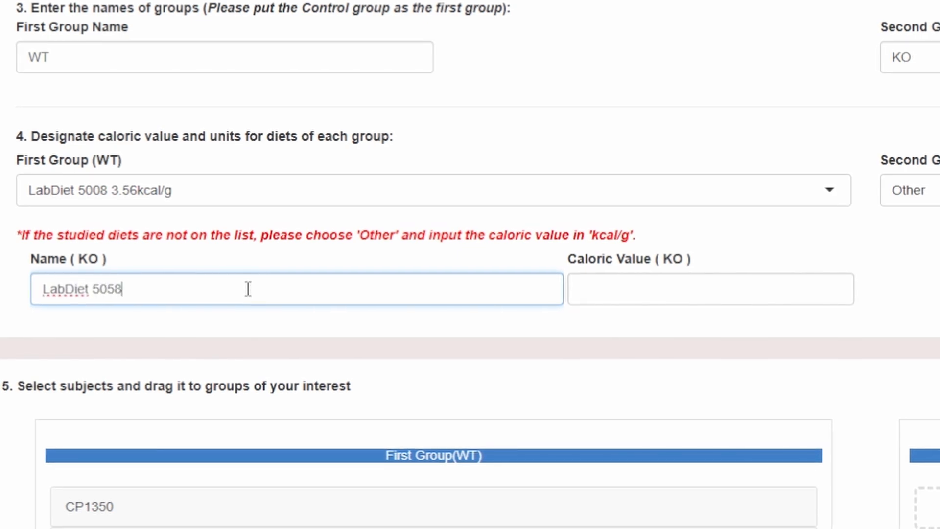
pyautogui.click(646, 289)
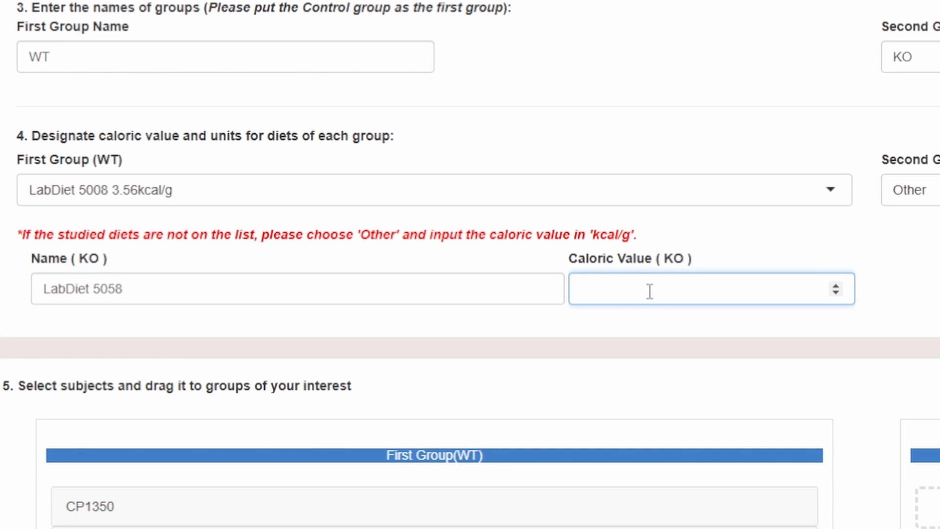
pyautogui.write('3.56')
pyautogui.click(768, 348)
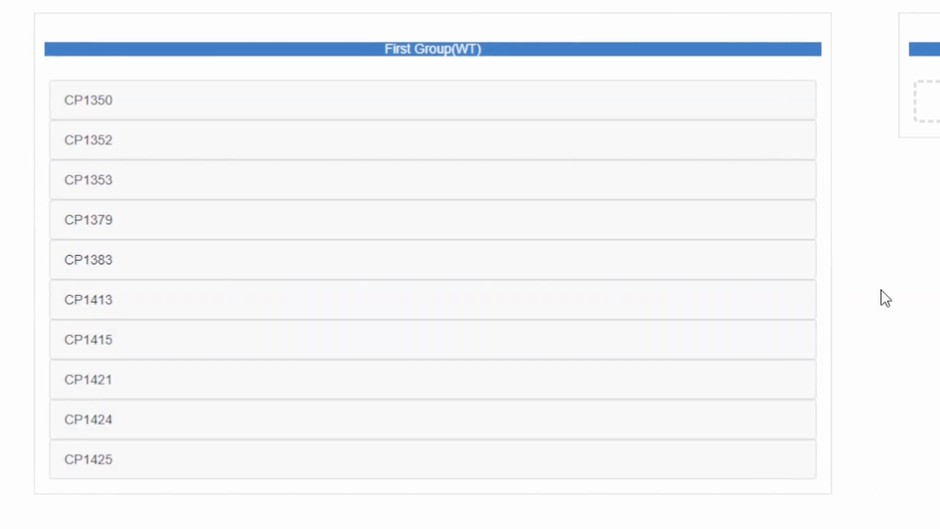
# Move subjects CP1352, CP1379, CP1413, CP1421 and CP1425 into the KO group and expand the subject exclusion layout
pyautogui.click(796, 131)
pyautogui.click(726, 221)
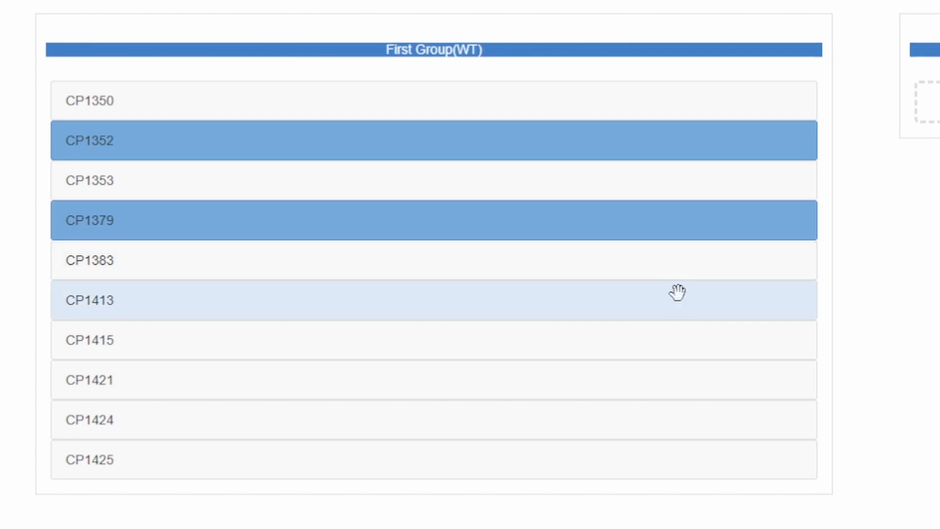
pyautogui.click(675, 295)
pyautogui.click(664, 384)
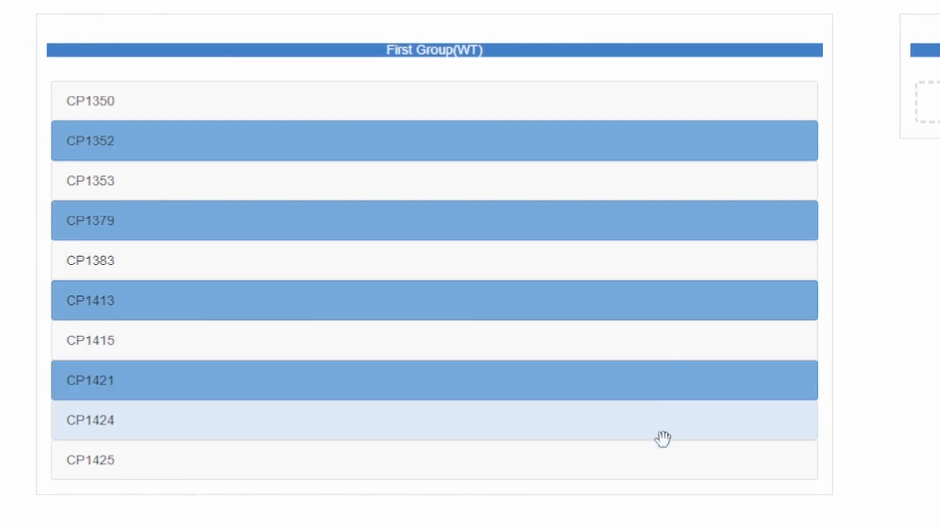
pyautogui.click(662, 458)
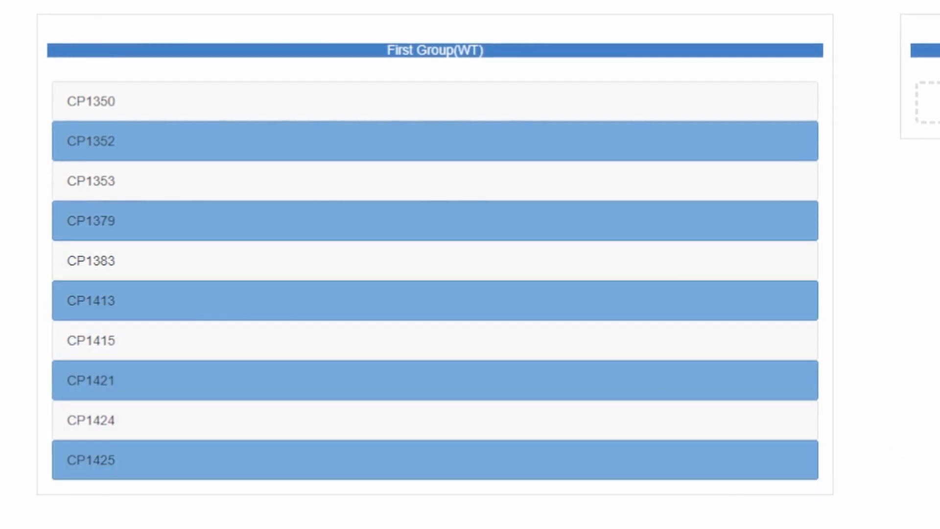
pyautogui.click(678, 141)
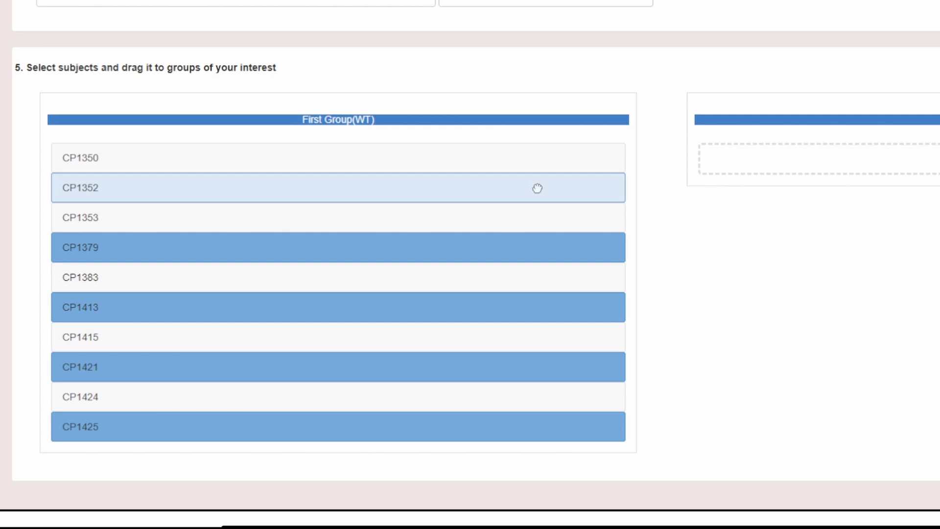
pyautogui.moveTo(658, 154); pyautogui.dragTo(906, 115)
pyautogui.click(470, 179)
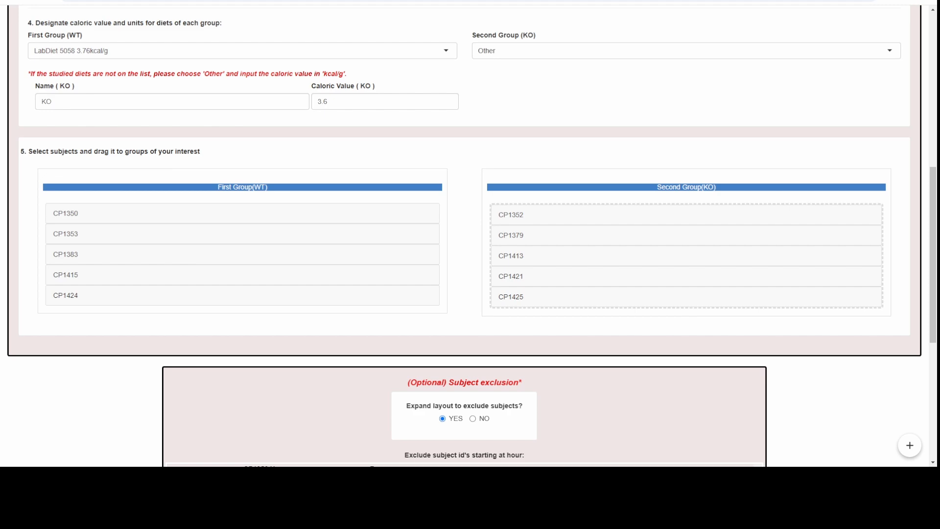
# Generate the time plot of oxygen consumption for the WT and KO groups and view the whole graph
pyautogui.scroll(8, 174, 65)
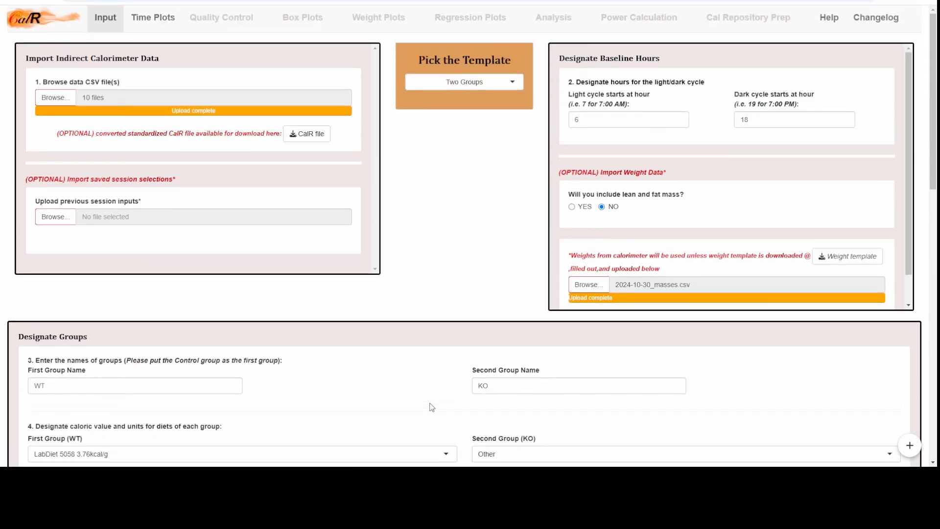
pyautogui.click(153, 28)
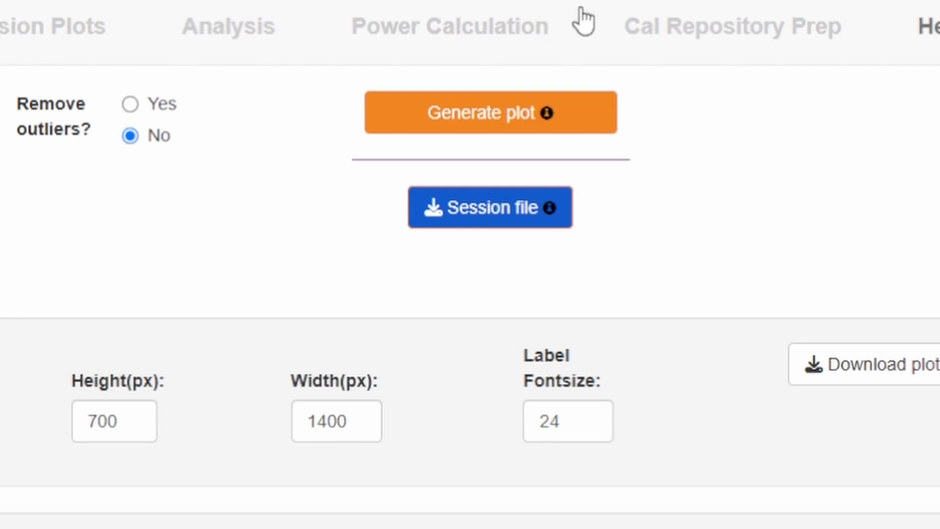
pyautogui.click(502, 123)
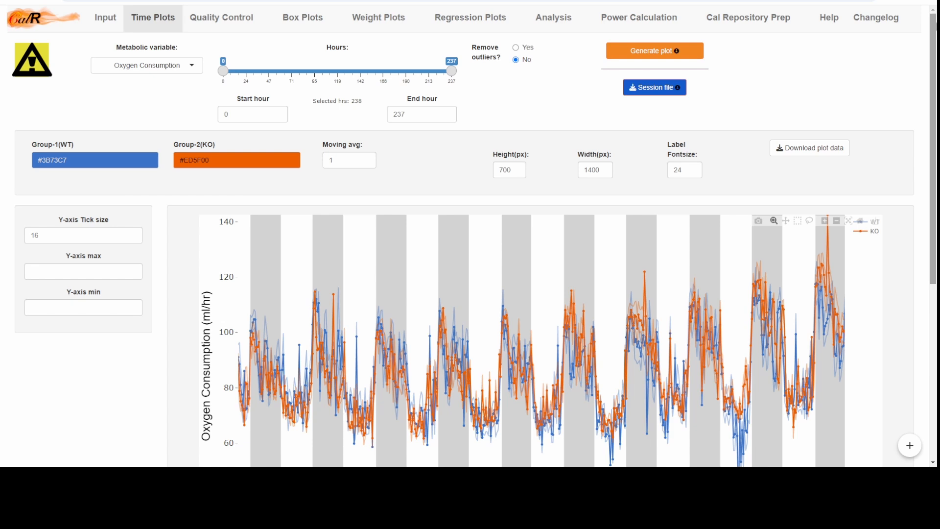
pyautogui.moveTo(936, 46); pyautogui.dragTo(937, 102)
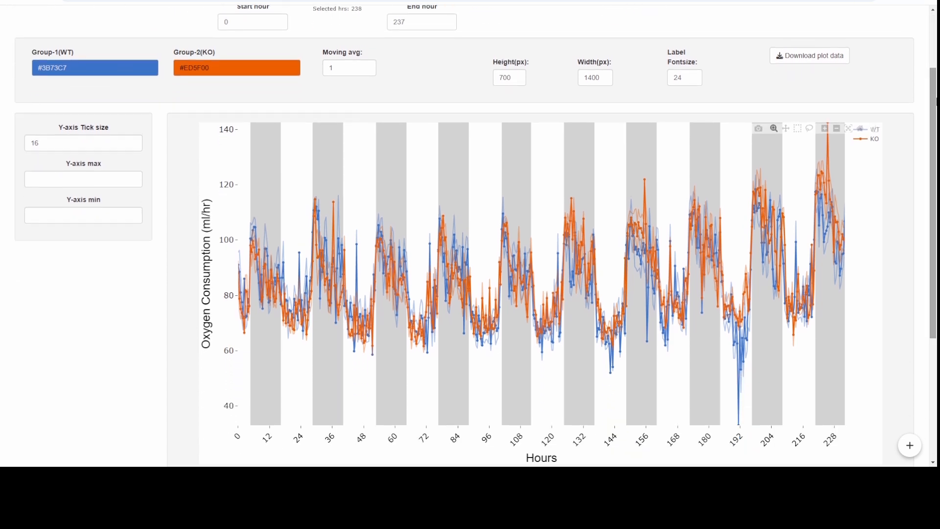